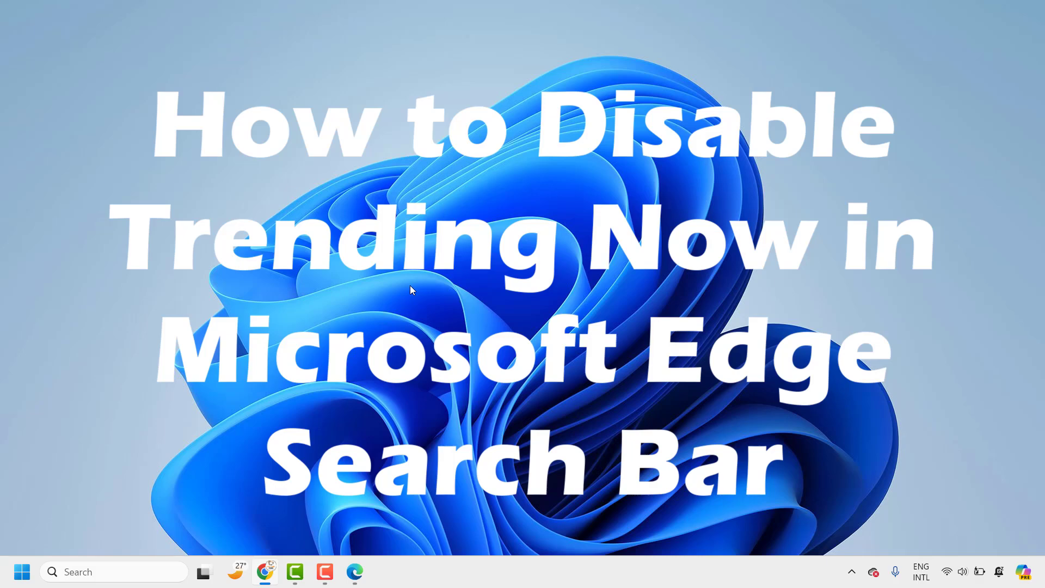
{"action": "left_click", "coordinate": [357, 572]}
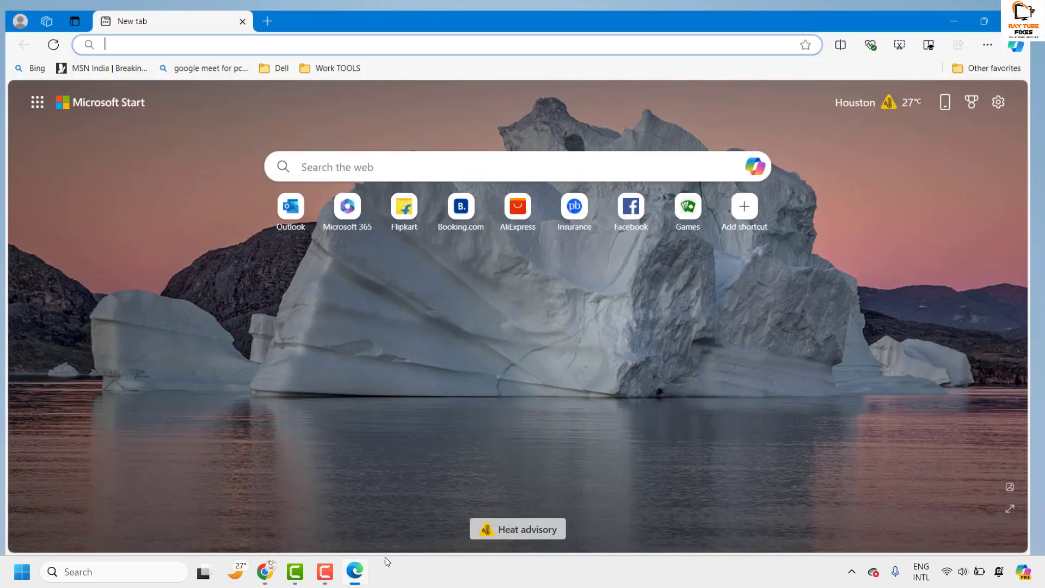
{"action": "left_click", "coordinate": [352, 159]}
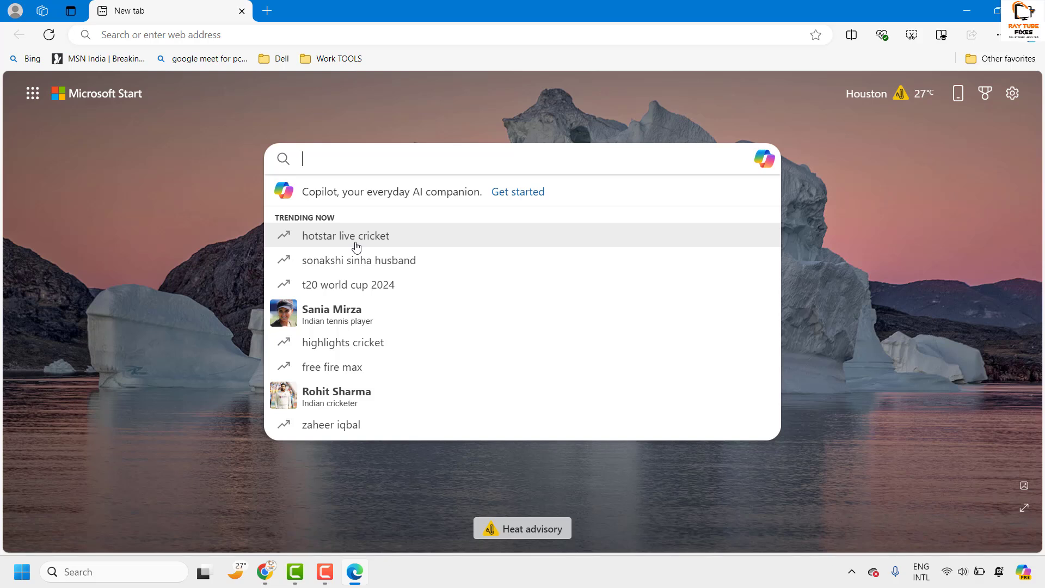
{"action": "left_click", "coordinate": [865, 238]}
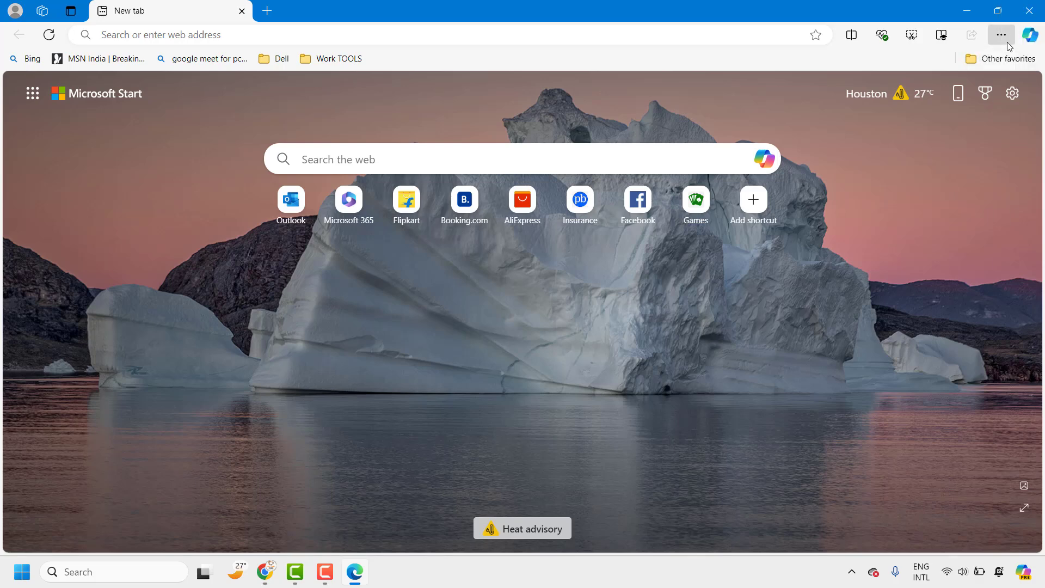
Open Edge's Settings page from the Settings and more (...) menu
{"action": "left_click", "coordinate": [1000, 35]}
{"action": "left_click", "coordinate": [893, 403]}
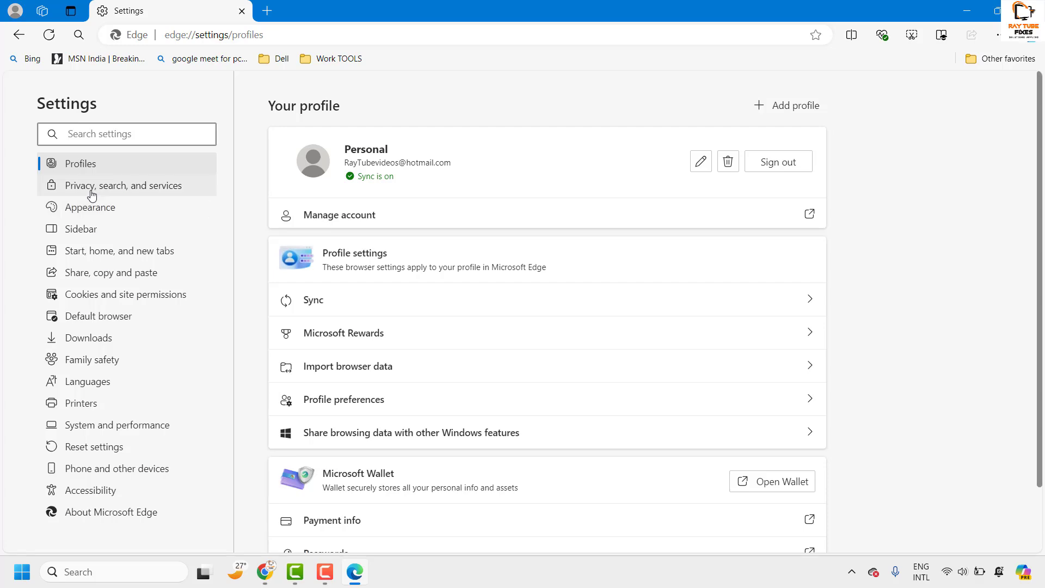
Go to Privacy, search, and services, then to its Address bar and search page
{"action": "left_click", "coordinate": [92, 193]}
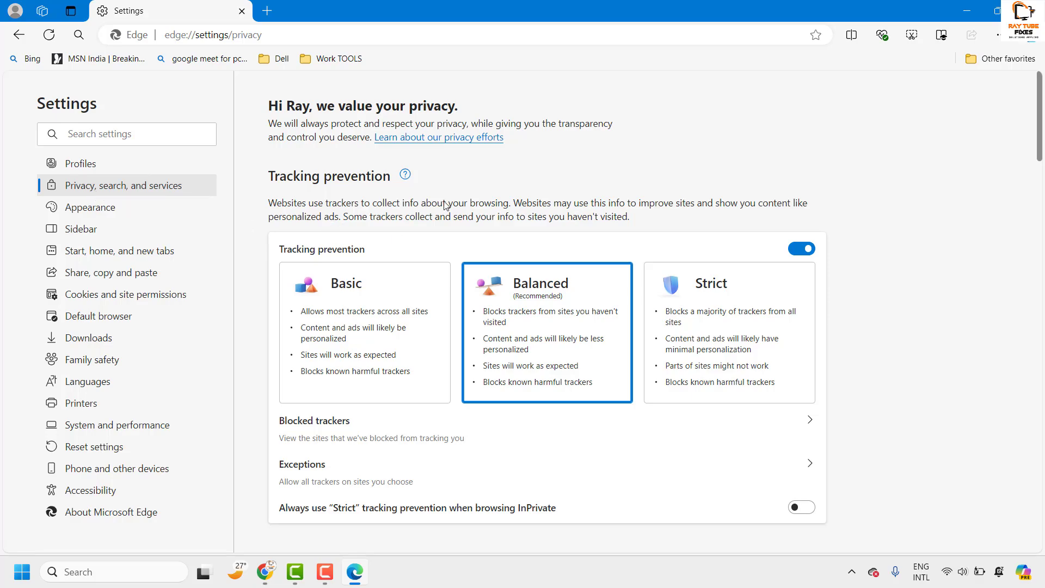
{"action": "scroll", "coordinate": [916, 281], "scroll_direction": "down", "scroll_amount": 2}
{"action": "scroll", "coordinate": [916, 281], "scroll_direction": "down", "scroll_amount": 5}
{"action": "scroll", "coordinate": [918, 284], "scroll_direction": "down", "scroll_amount": 5}
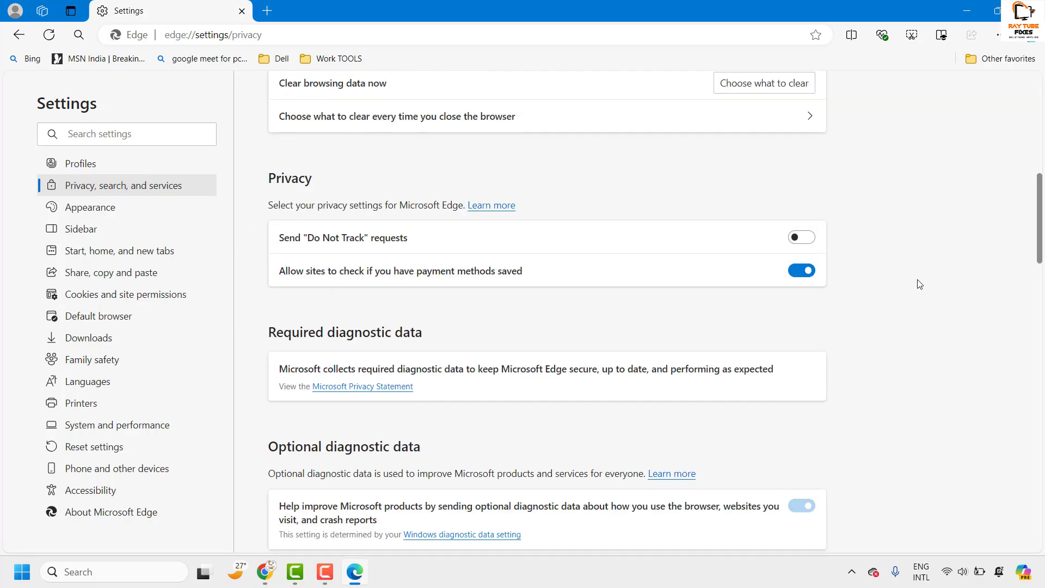
{"action": "scroll", "coordinate": [919, 284], "scroll_direction": "down", "scroll_amount": 5}
{"action": "scroll", "coordinate": [919, 284], "scroll_direction": "down", "scroll_amount": 4}
{"action": "scroll", "coordinate": [919, 285], "scroll_direction": "down", "scroll_amount": 6}
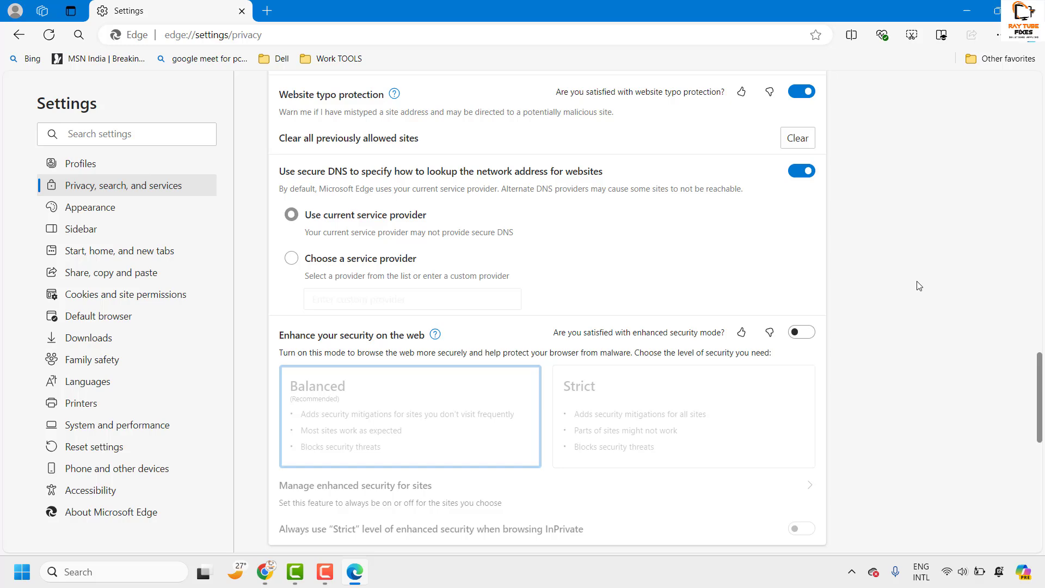
{"action": "scroll", "coordinate": [919, 286], "scroll_direction": "down", "scroll_amount": 5}
{"action": "scroll", "coordinate": [919, 286], "scroll_direction": "down", "scroll_amount": 3}
{"action": "scroll", "coordinate": [919, 286], "scroll_direction": "down", "scroll_amount": 2}
{"action": "scroll", "coordinate": [918, 286], "scroll_direction": "down", "scroll_amount": 2}
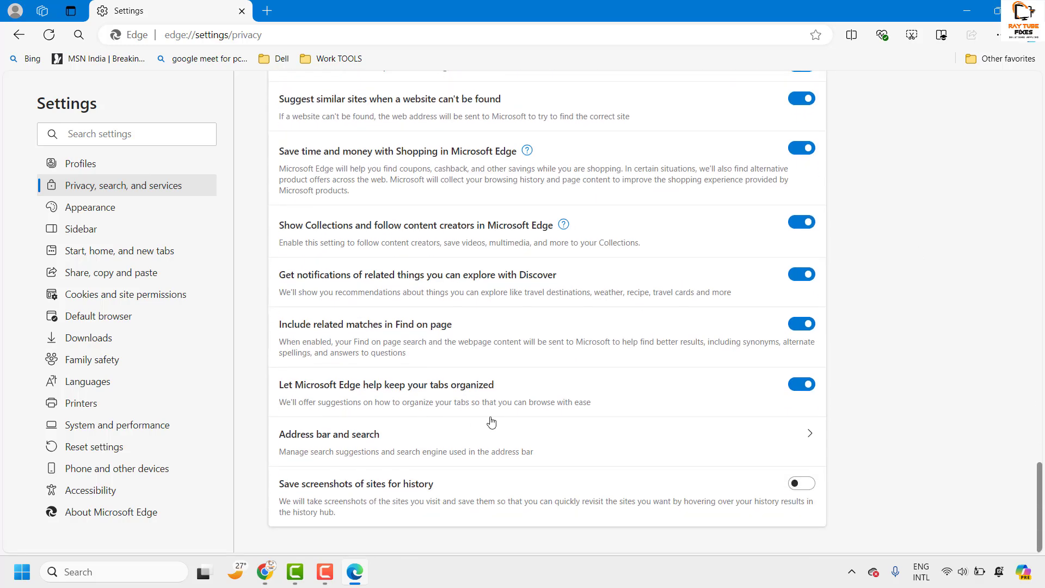
{"action": "left_click", "coordinate": [808, 439]}
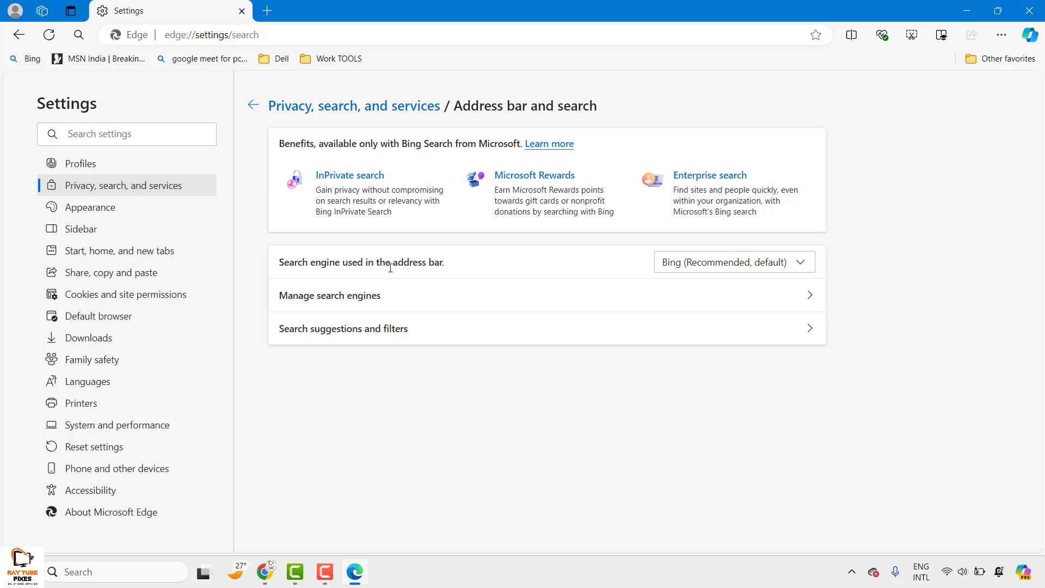
Choose Google as address bar engine and Address bar for new tab searches, then test on a new tab
{"action": "left_click", "coordinate": [803, 264]}
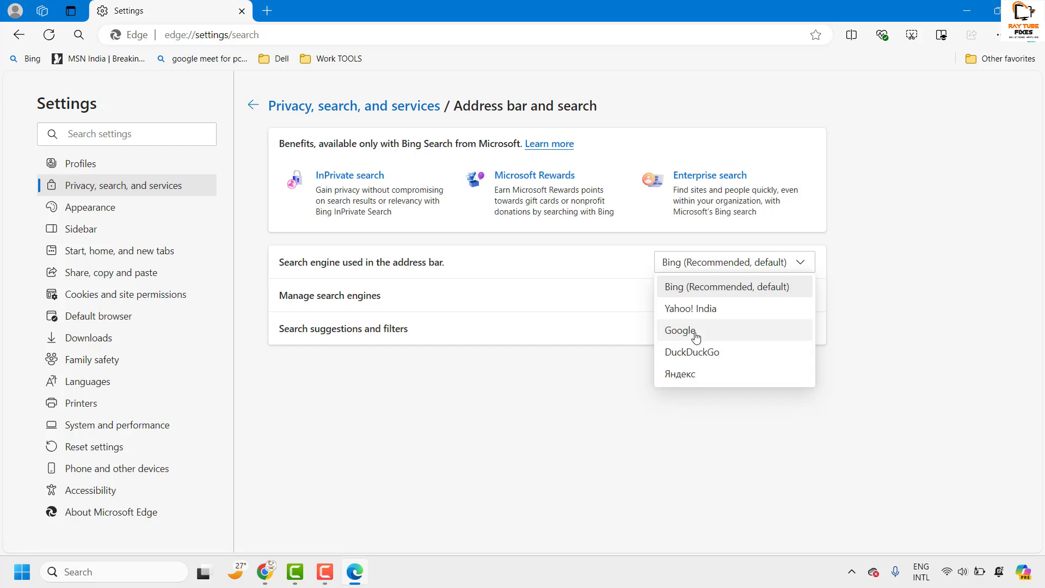
{"action": "left_click", "coordinate": [695, 336]}
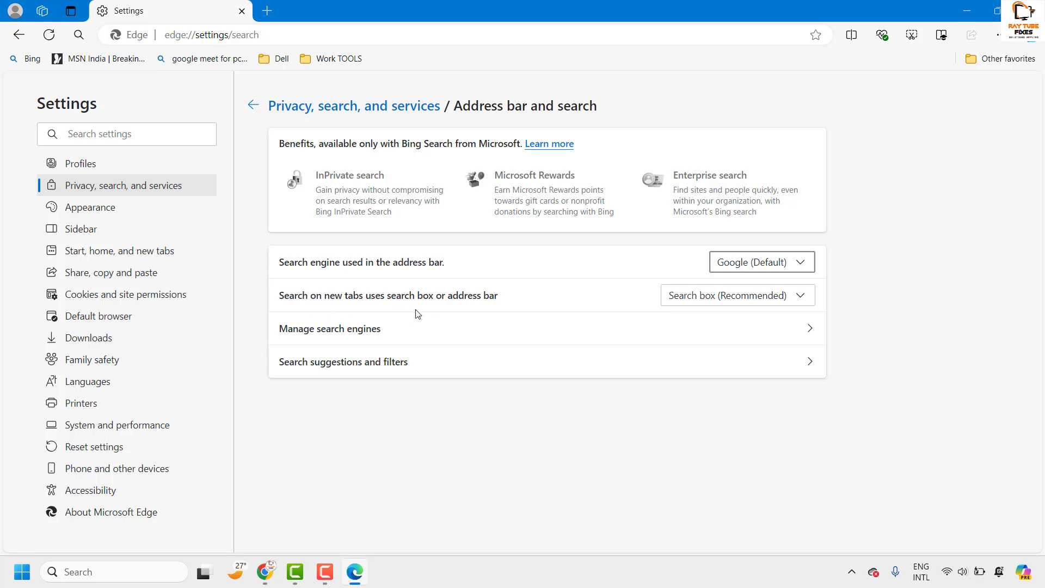
{"action": "left_click", "coordinate": [776, 296]}
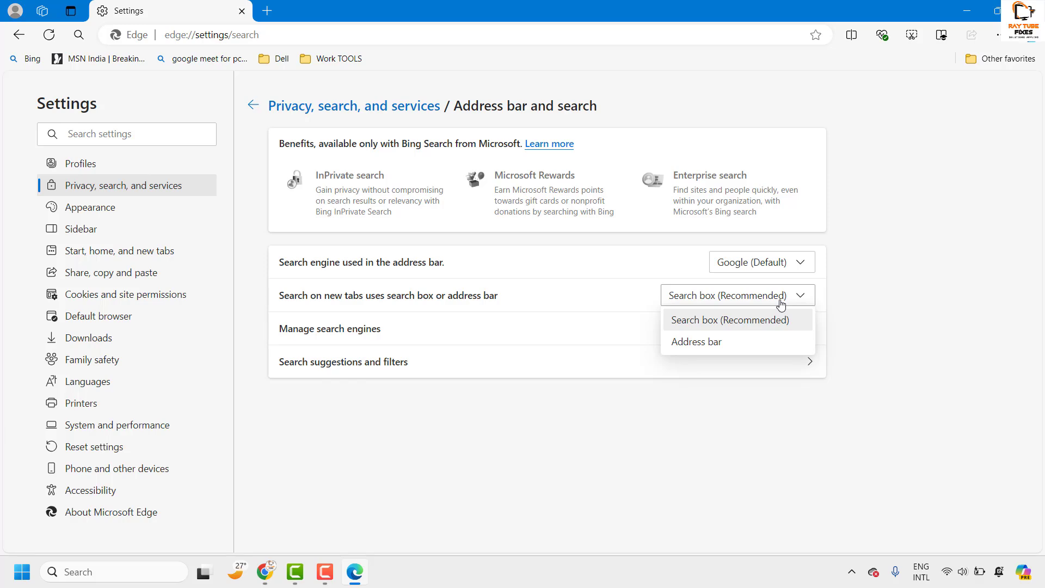
{"action": "left_click", "coordinate": [714, 345]}
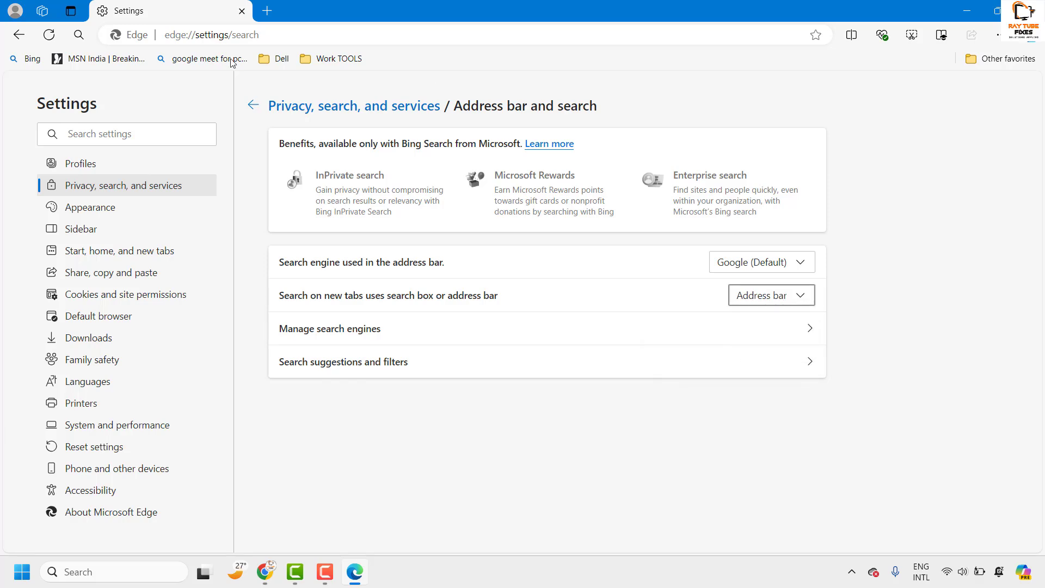
{"action": "left_click", "coordinate": [266, 11]}
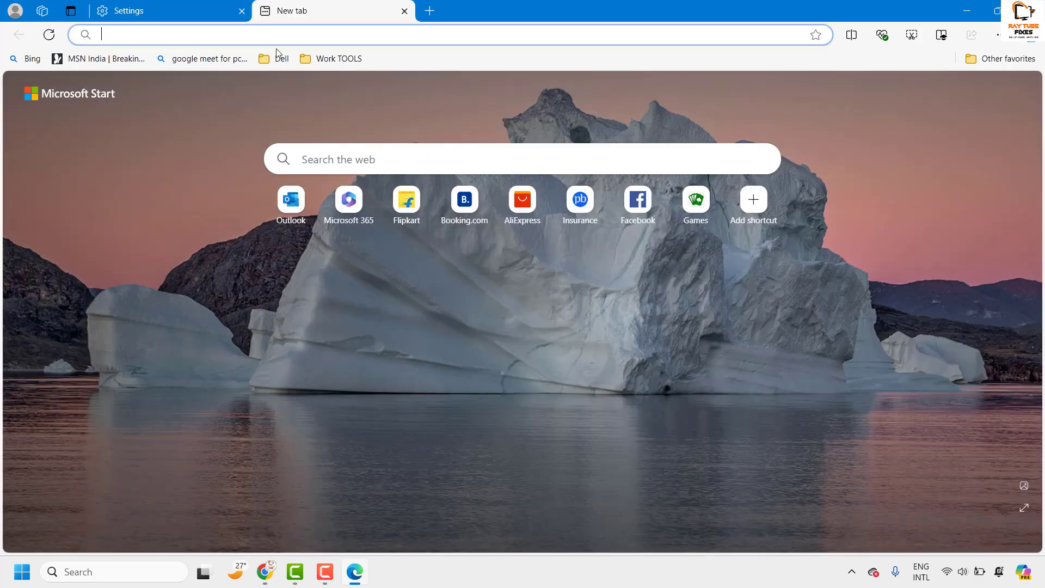
{"action": "left_click", "coordinate": [319, 157]}
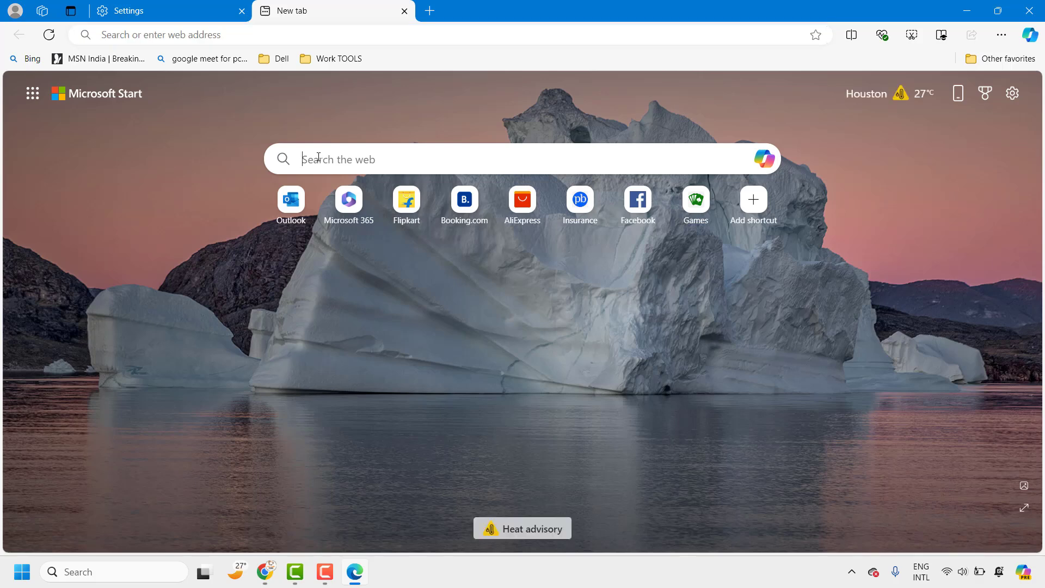
Minimise the Edge window to show the Windows desktop
{"action": "left_click", "coordinate": [966, 15]}
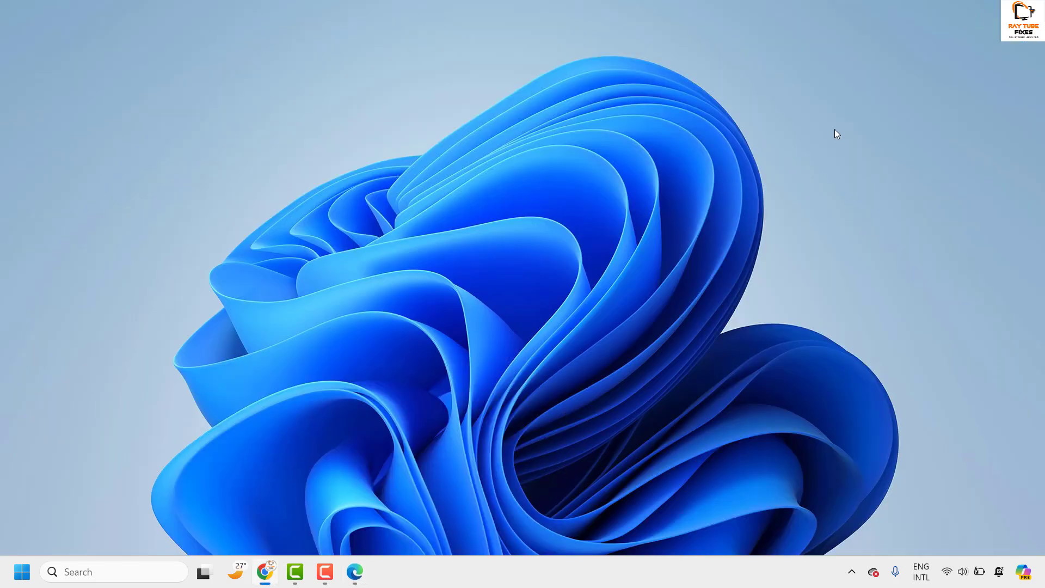